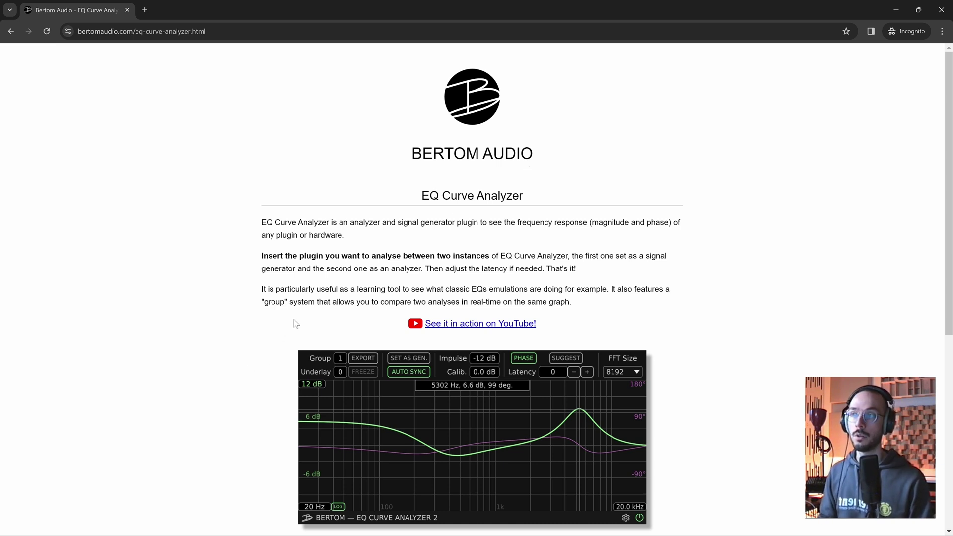
Step: Scroll down the Bertom EQ Curve Analyzer product page in Chrome
scroll(248, 328, down, 7)
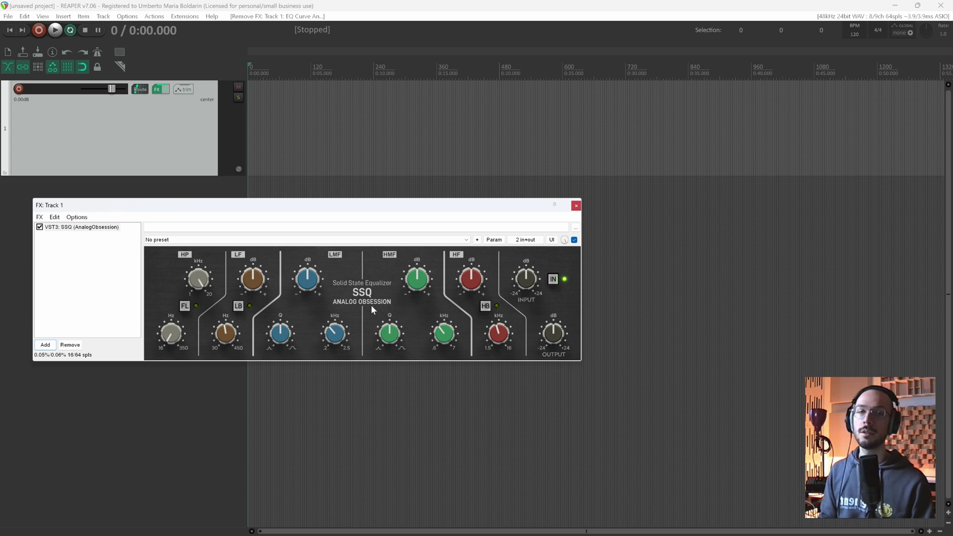
Step: Add an EQ Curve Analyzer 2 to Track 1 and place it before SSQ
click(51, 347)
key(Down)
click(493, 487)
drag(89, 235, 87, 227)
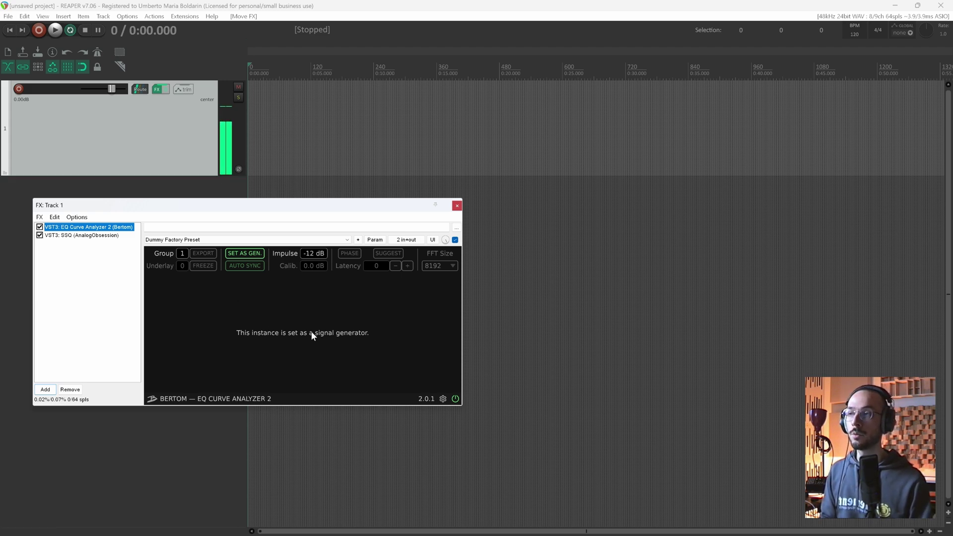
Step: Add a second EQ Curve Analyzer 2 directly after SSQ in the chain
click(63, 236)
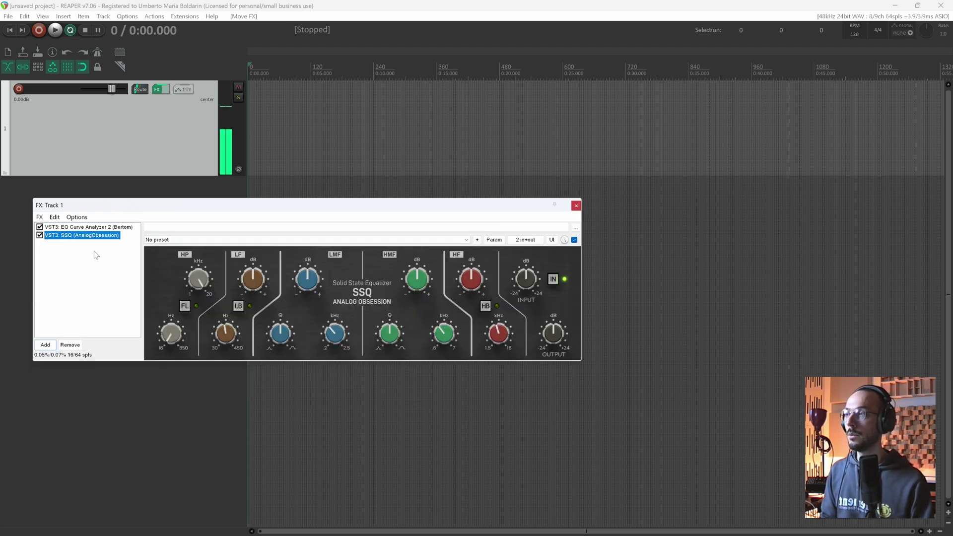
click(50, 346)
click(235, 232)
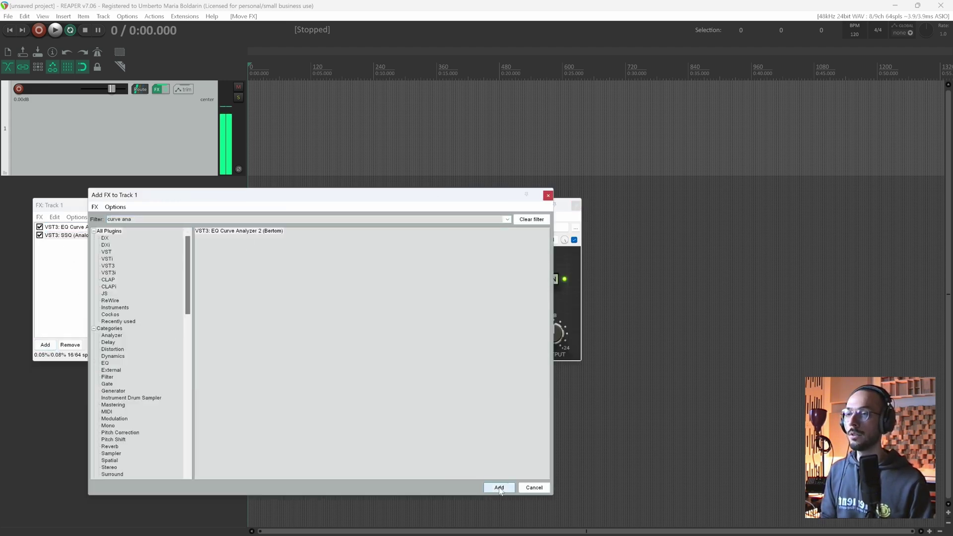
click(499, 488)
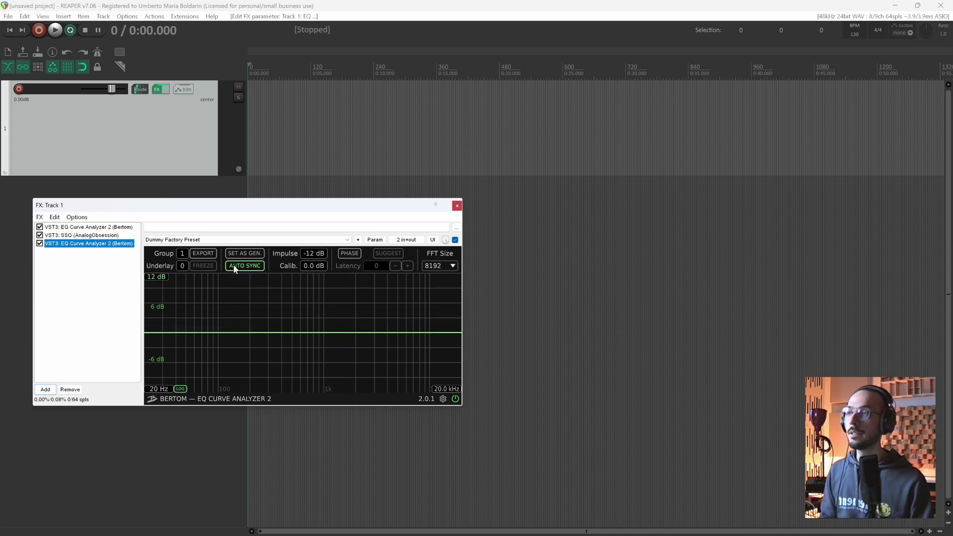
click(110, 228)
click(314, 254)
text(-9)
key(Return)
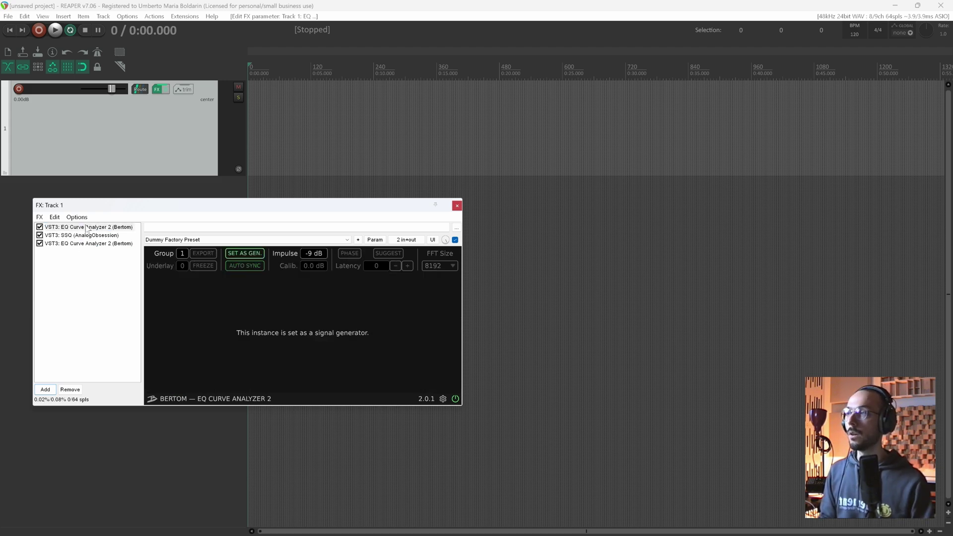
click(78, 244)
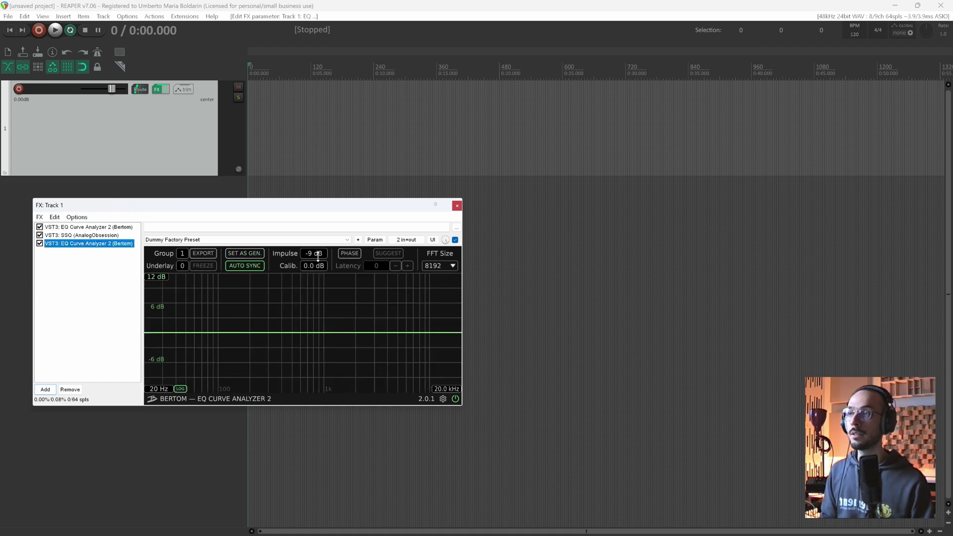
drag(319, 256, 318, 266)
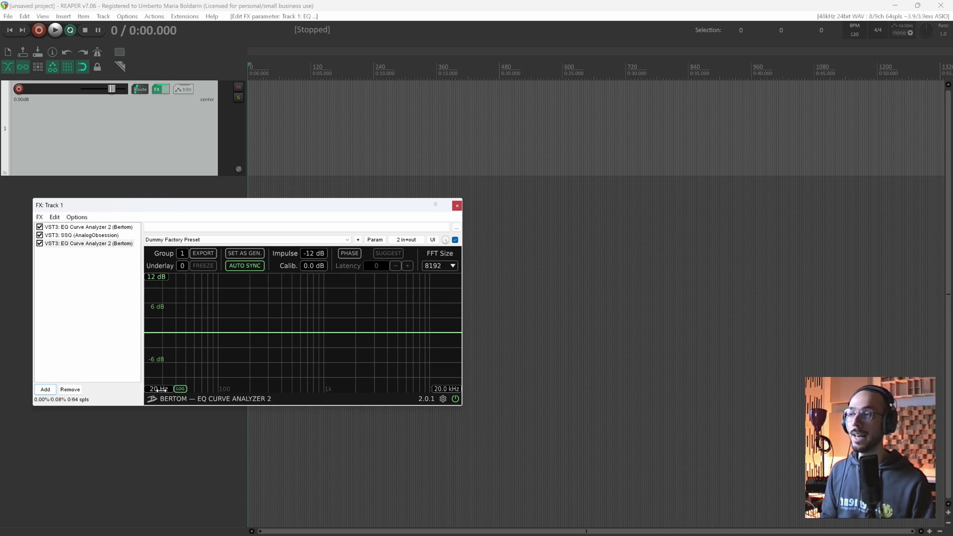
mouse_move(157, 390)
mouse_down()
mouse_move(193, 390)
mouse_move(157, 390)
mouse_up()
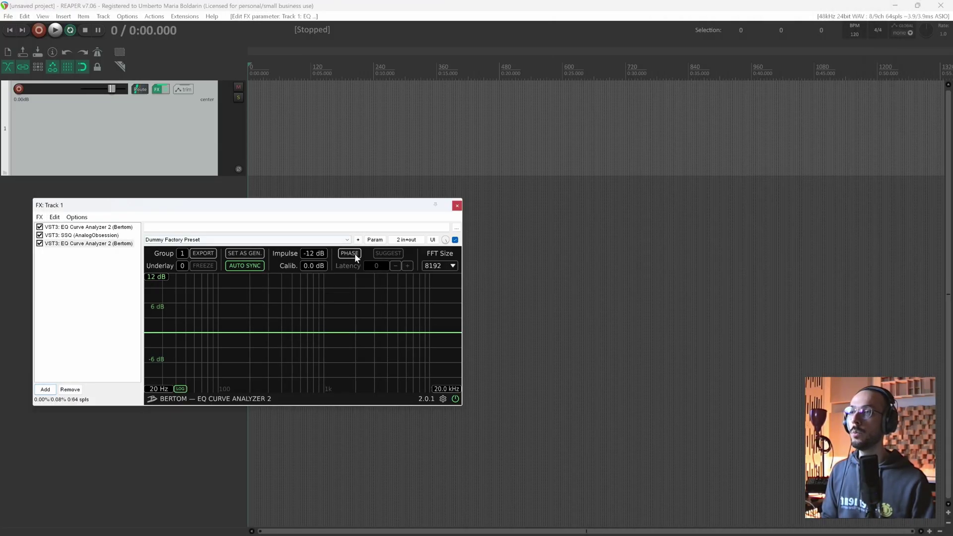
Step: Show the phase curve on the second analyzer and view SSQ's interface alongside it
click(349, 253)
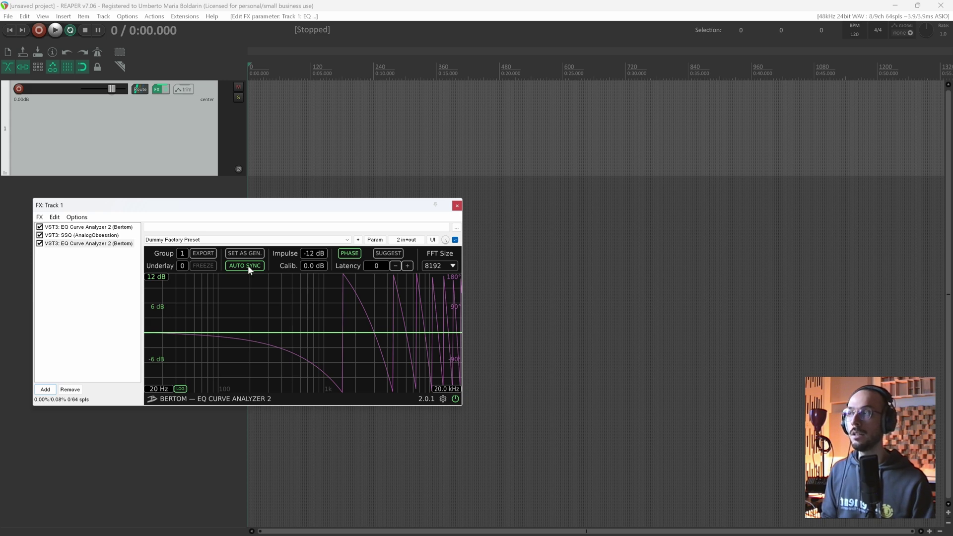
click(83, 236)
drag(152, 205, 160, 199)
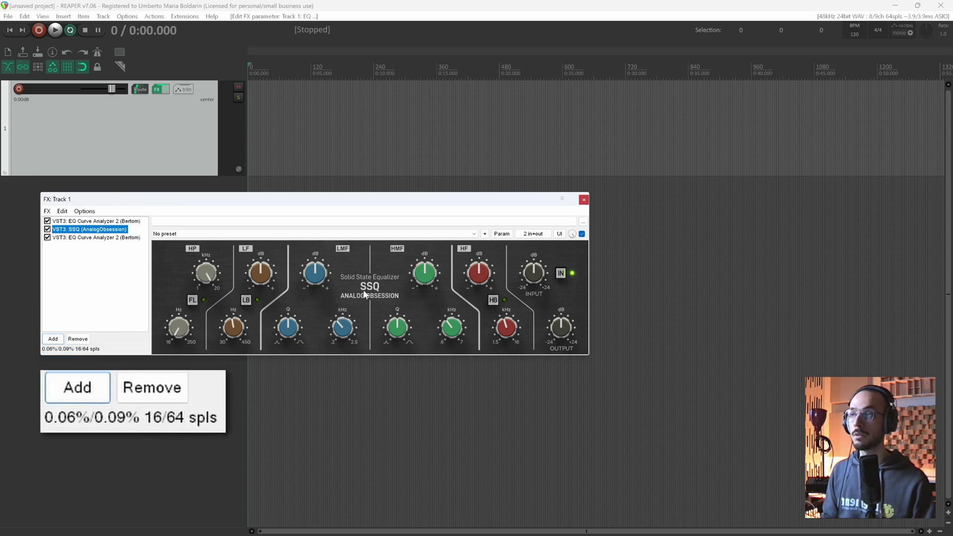
click(72, 237)
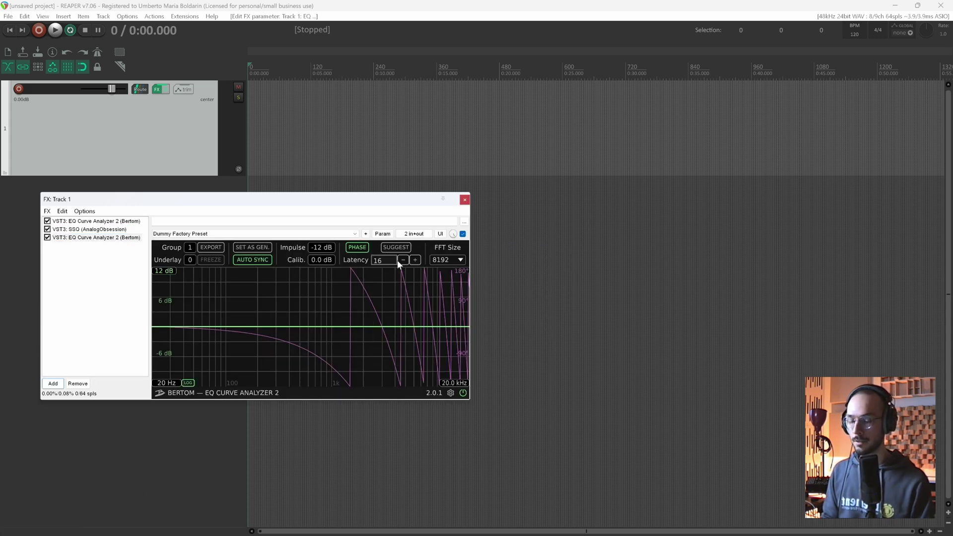
Step: Set the analyzer latency to 16 samples, test lowering it to 9, then apply SUGGEST's 16
key(Return)
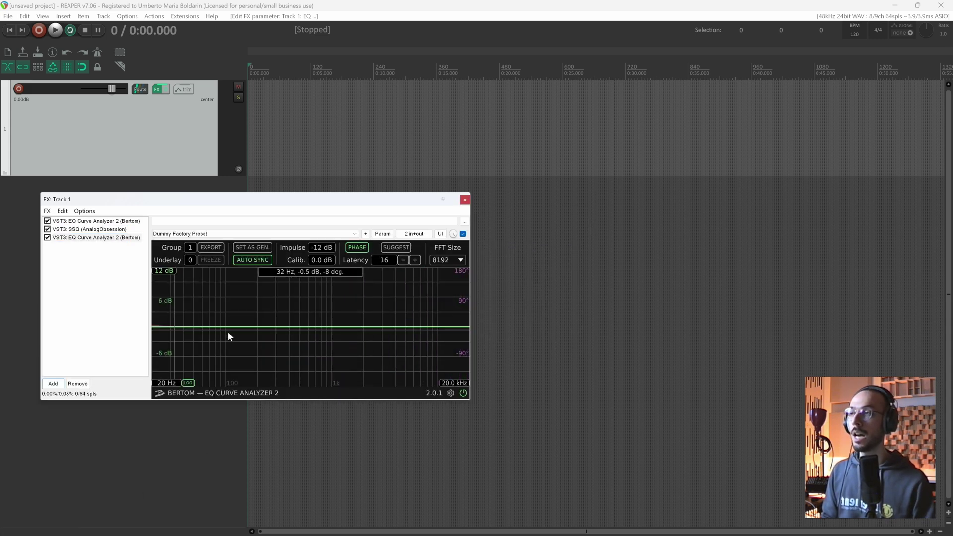
click(404, 260)
click(403, 261)
click(404, 260)
click(404, 260)
click(404, 261)
click(403, 261)
click(403, 260)
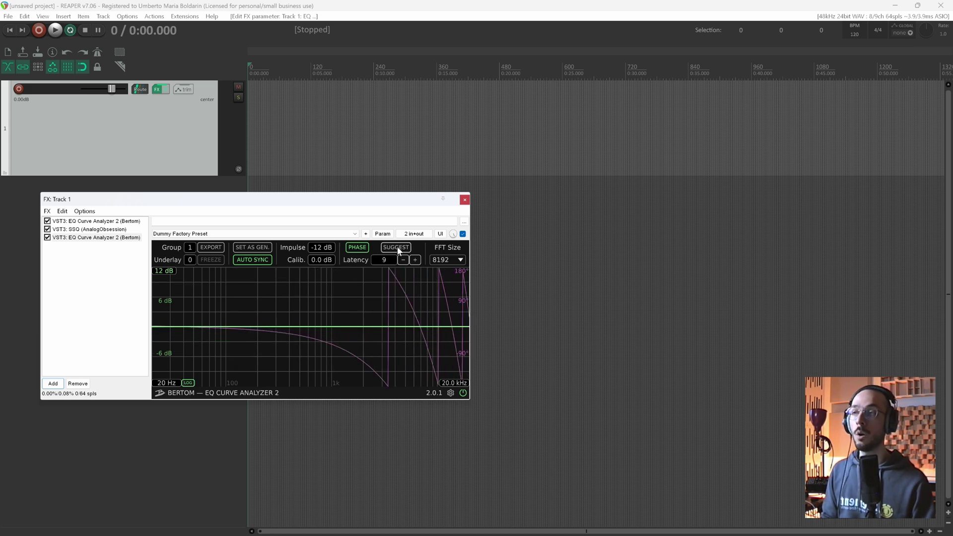
click(397, 248)
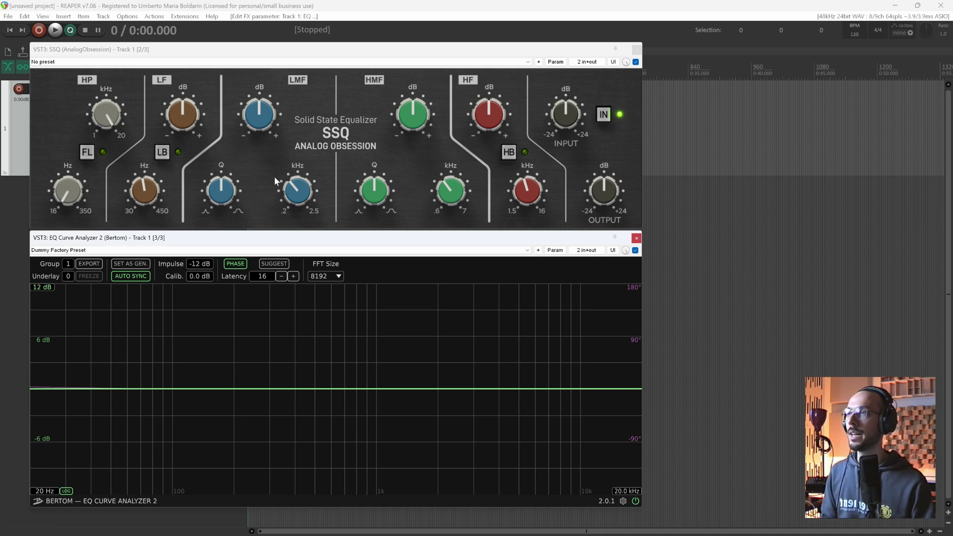
Step: Boost SSQ's low-mid band from 3.6 dB to about 9 dB, watching the analyzer curve
mouse_move(258, 128)
mouse_down()
mouse_move(258, 110)
mouse_move(257, 124)
mouse_up()
mouse_move(321, 332)
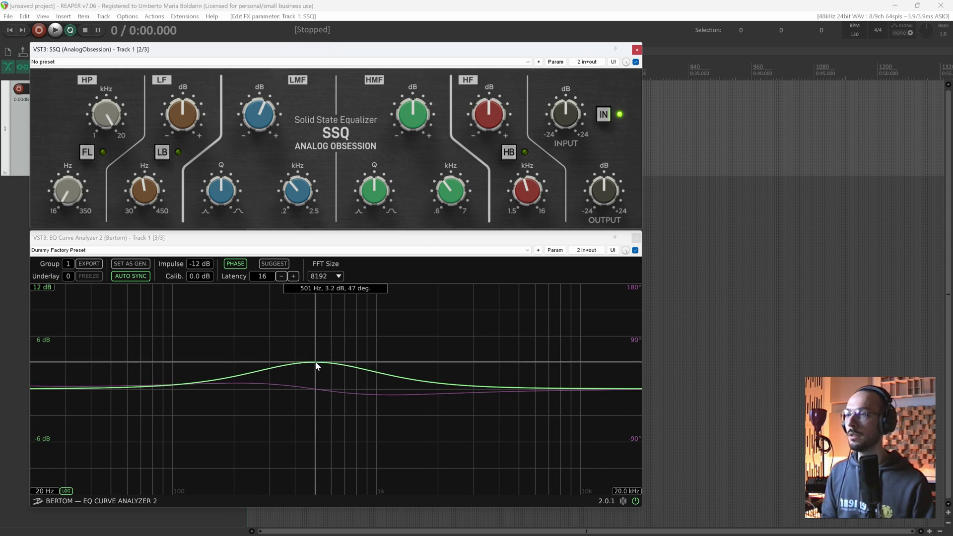
drag(248, 124, 248, 97)
Step: Reset the low-mid boost to centre and turn SSQ's HF gain to form a high shelf
mouse_move(316, 310)
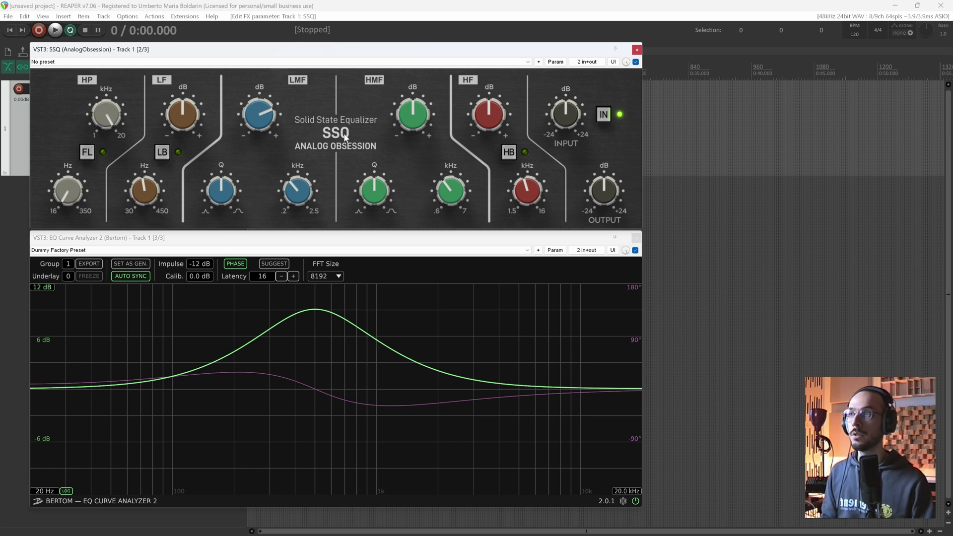
mouse_move(252, 117)
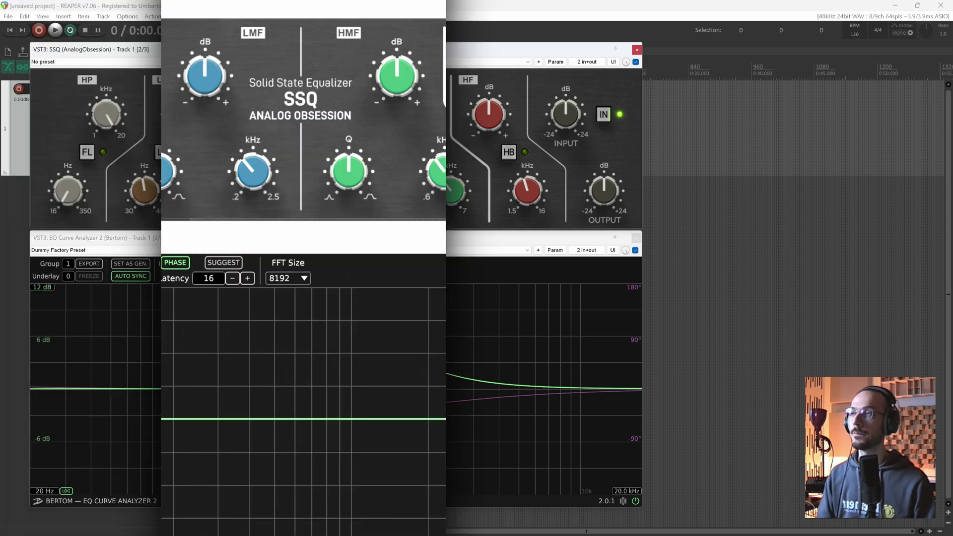
drag(489, 114, 492, 144)
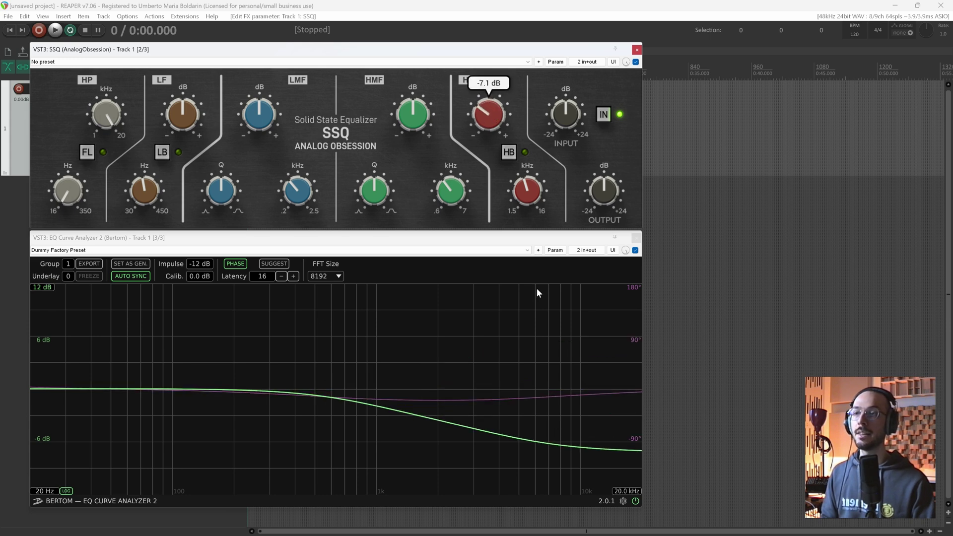
Step: Set the analyzer FFT size to 4096 and turn SSQ's HF band to a -4.7 dB shelf cut
drag(489, 114, 489, 92)
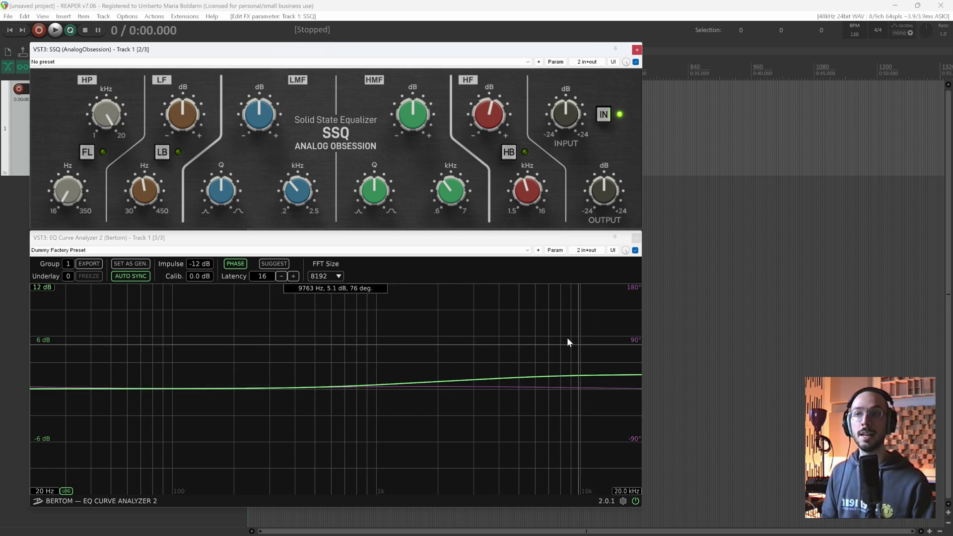
click(331, 277)
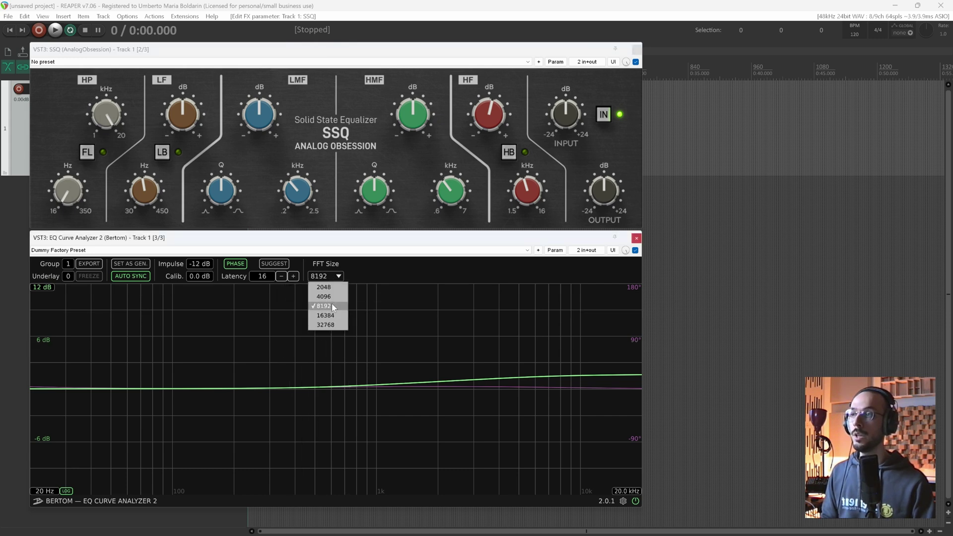
click(330, 297)
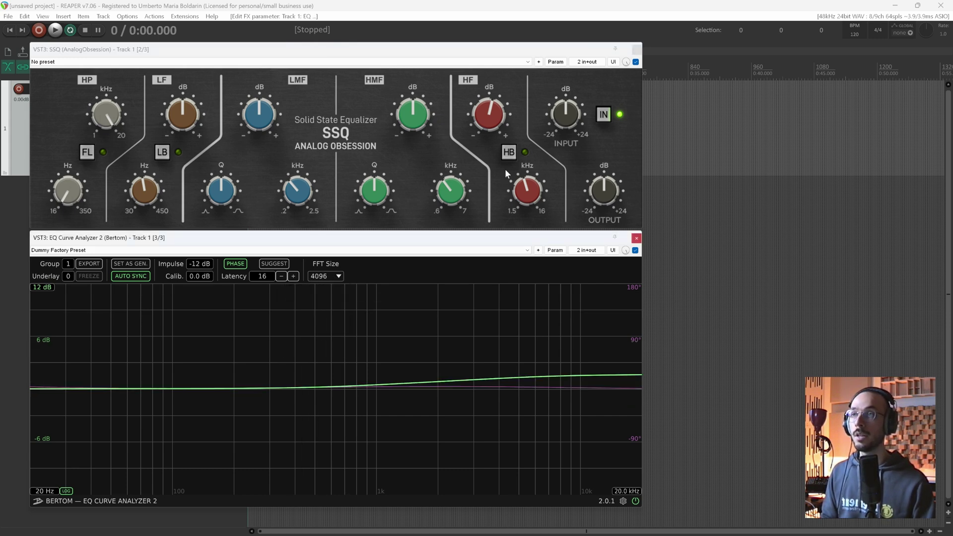
drag(489, 115, 515, 148)
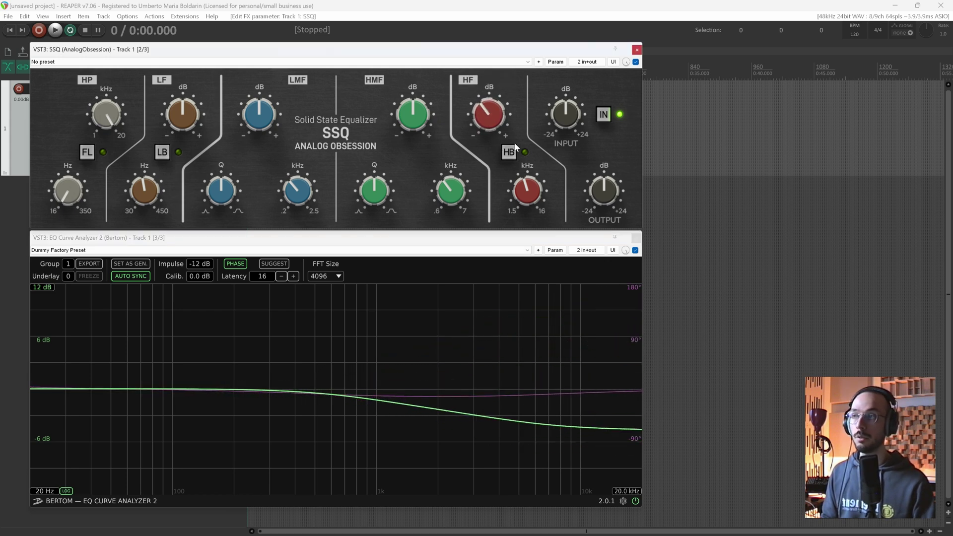
mouse_move(336, 344)
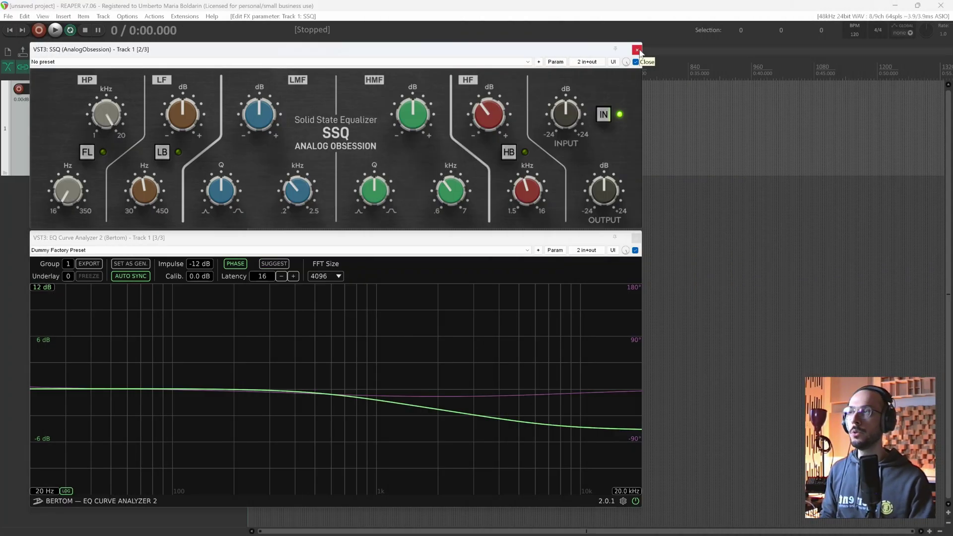
Step: Close the SSQ window and bypass SSQ in Track 1's effects chain
click(636, 49)
click(158, 89)
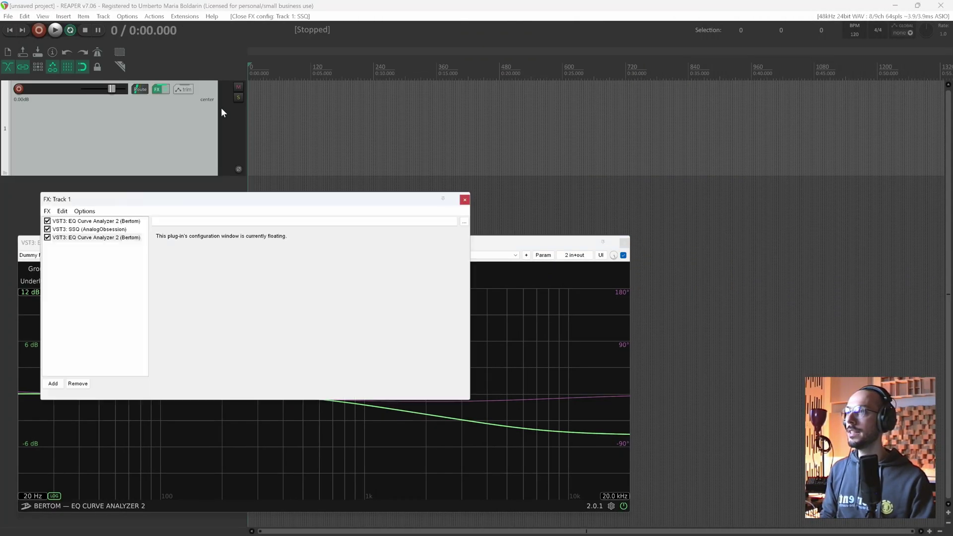
click(47, 229)
Step: Add RareSE to Track 1's chain and move it into the third slot
click(53, 383)
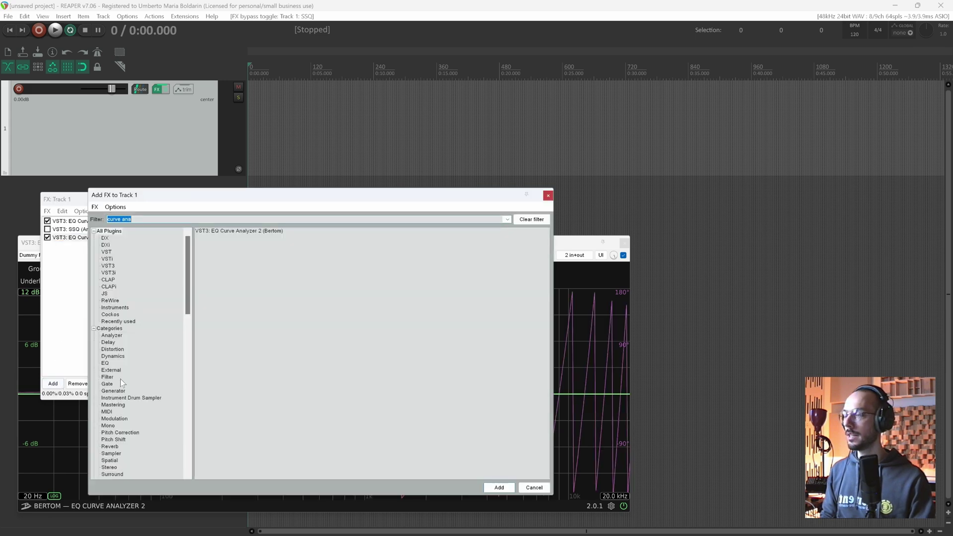
text(ssq)
key(Down)
key(Return)
drag(89, 221, 104, 215)
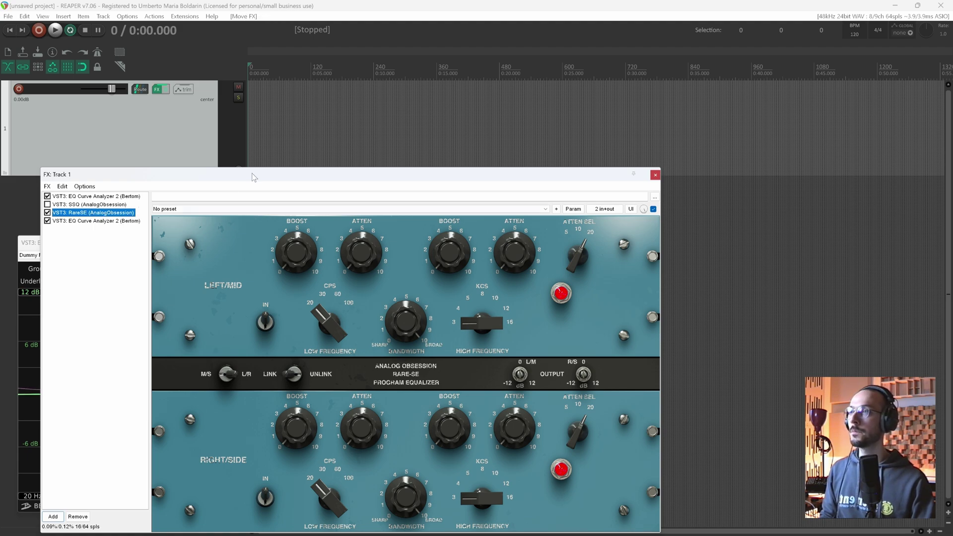
drag(255, 178, 451, 42)
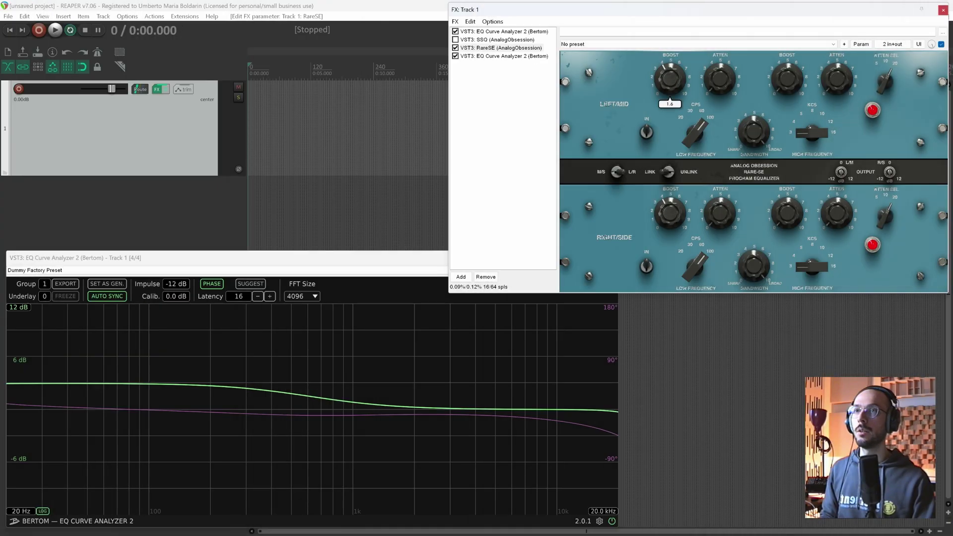
Step: Raise RareSE's left/mid low boost to 3.6 and adjust its low band frequency
mouse_move(670, 79)
mouse_down()
mouse_move(670, 69)
mouse_move(669, 88)
mouse_up()
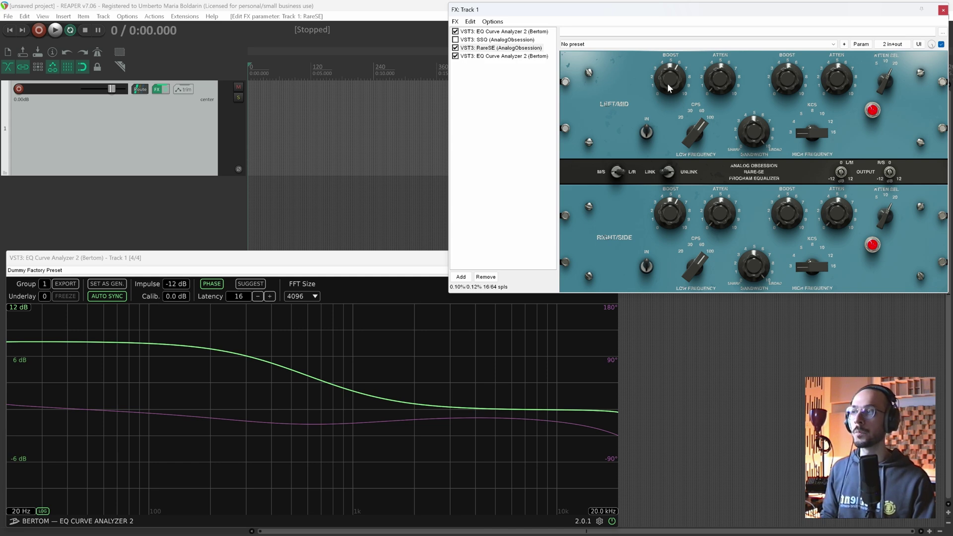
mouse_move(30, 361)
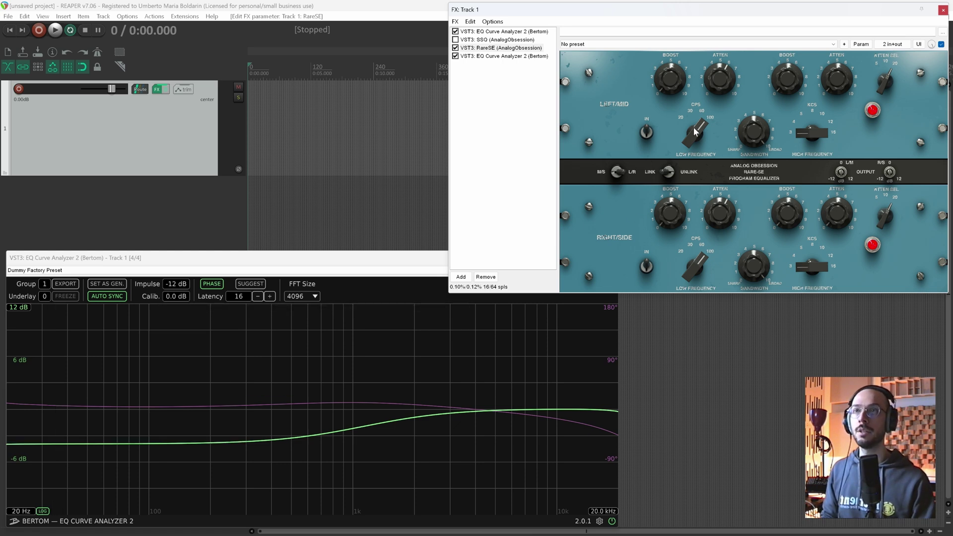
drag(693, 130, 693, 139)
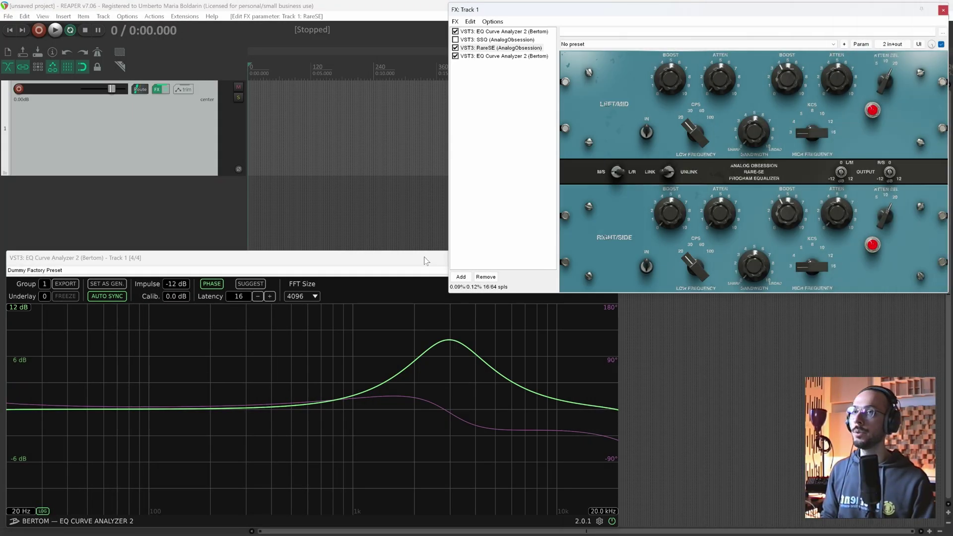
Step: Lower RareSE's high boost to 2.8, freeze that curve as an underlay, then raise boost to 6.0
click(424, 257)
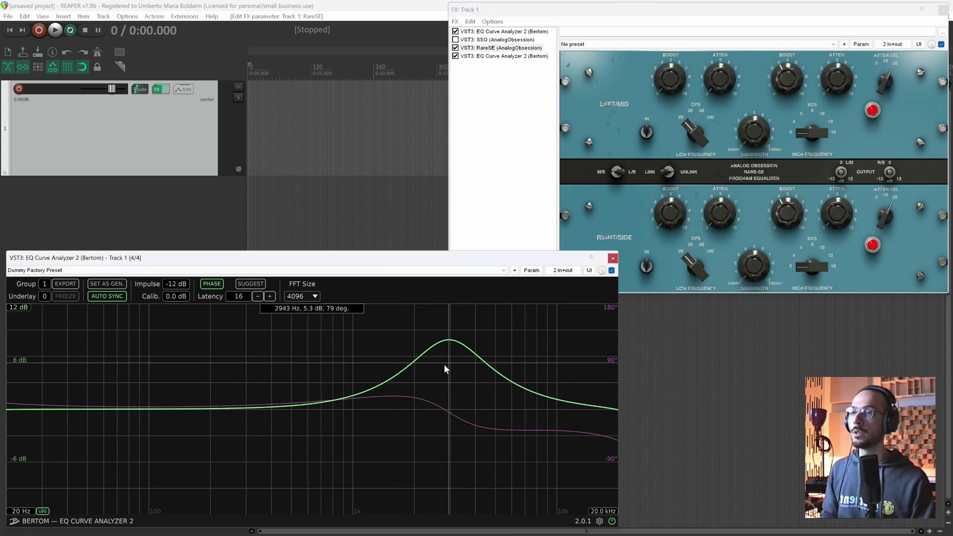
drag(787, 80, 788, 97)
click(44, 296)
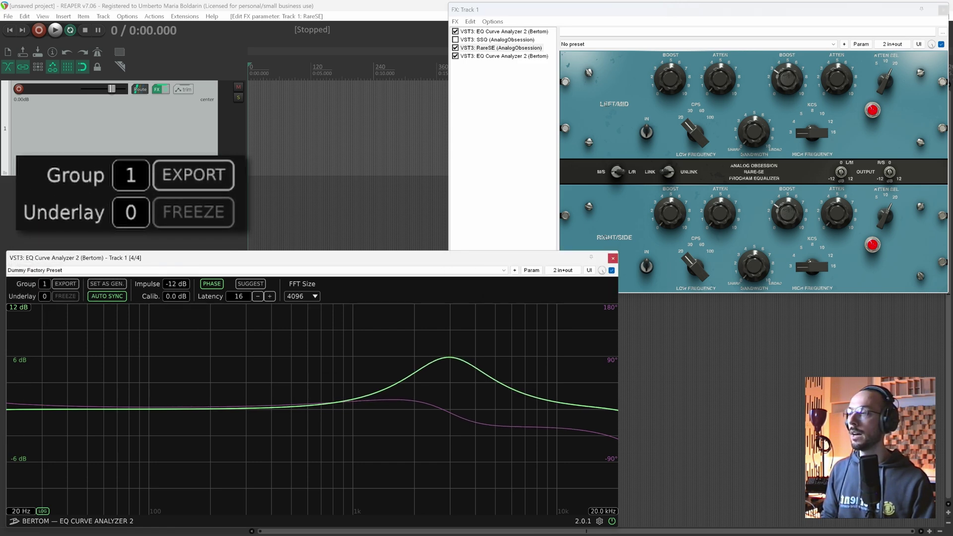
scroll(44, 295, up, 1)
click(65, 295)
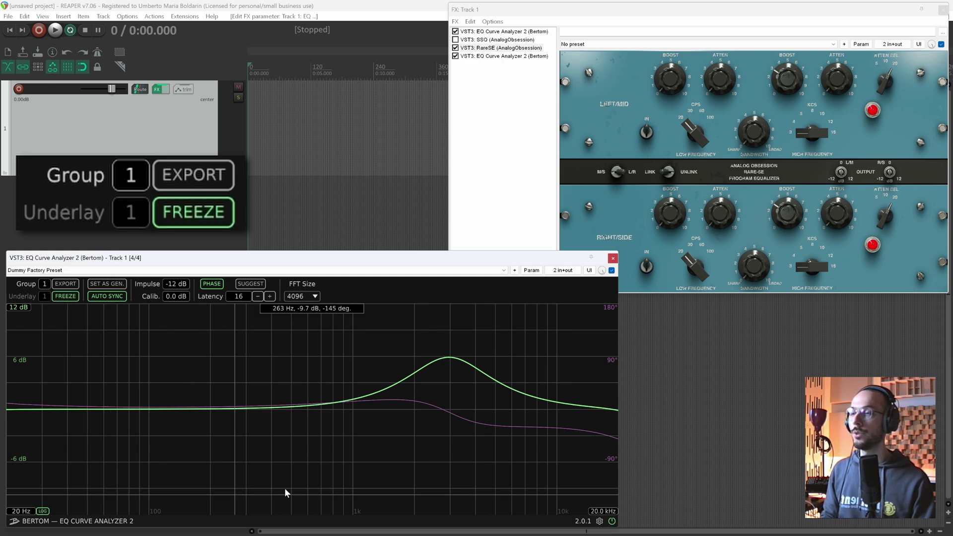
drag(785, 93, 785, 59)
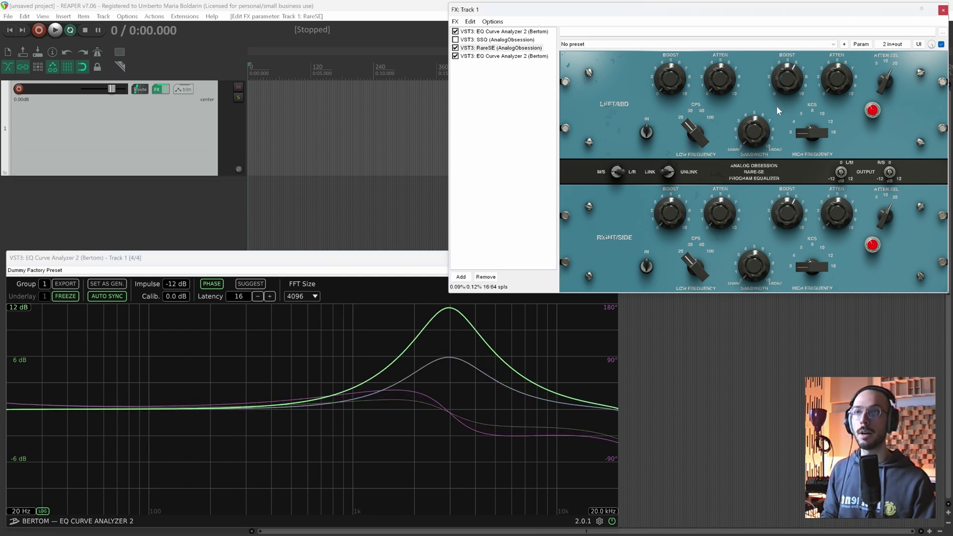
click(412, 267)
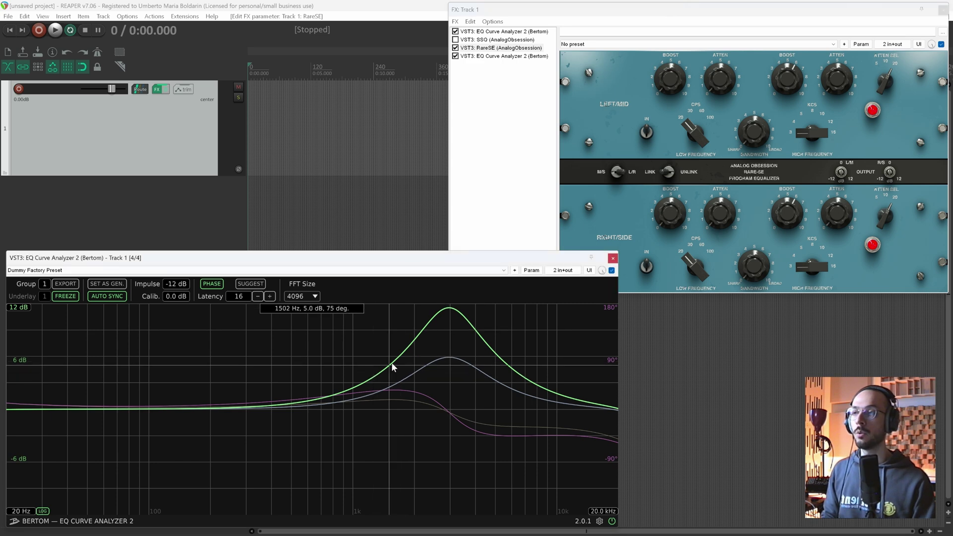